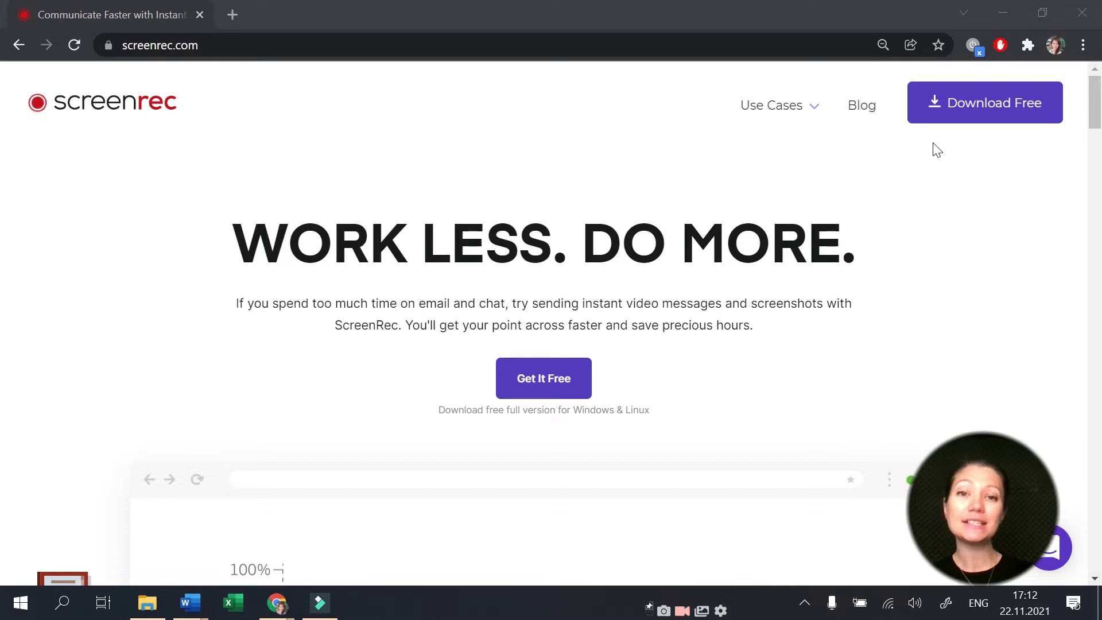
- Download and run the ScreenRec installer, then launch ScreenRec from its desktop shortcut
left_click(990, 112)
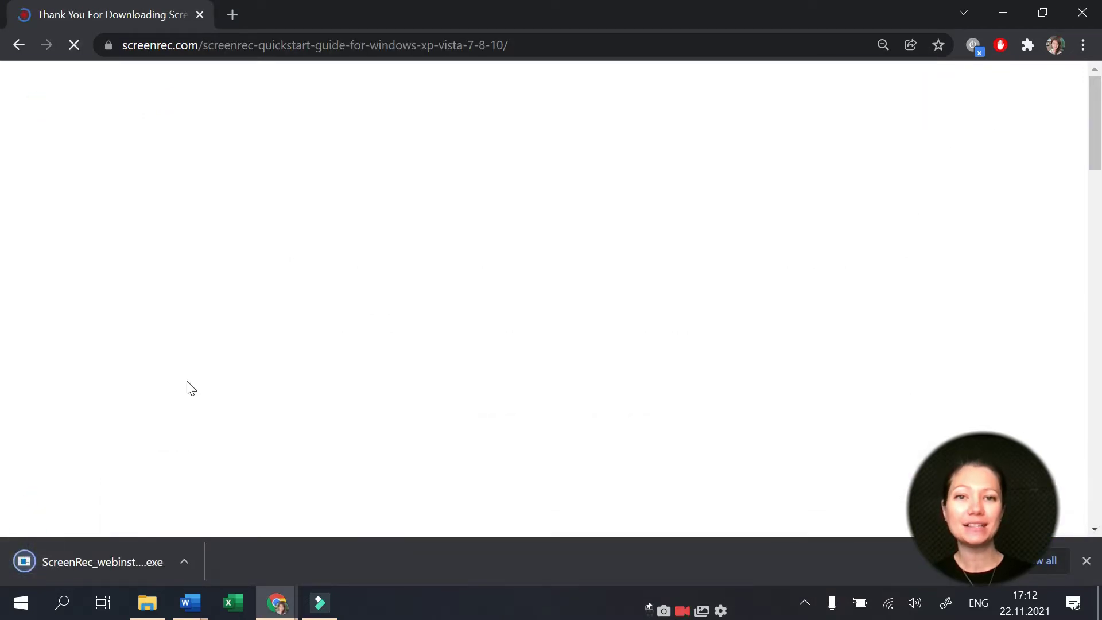
left_click(102, 562)
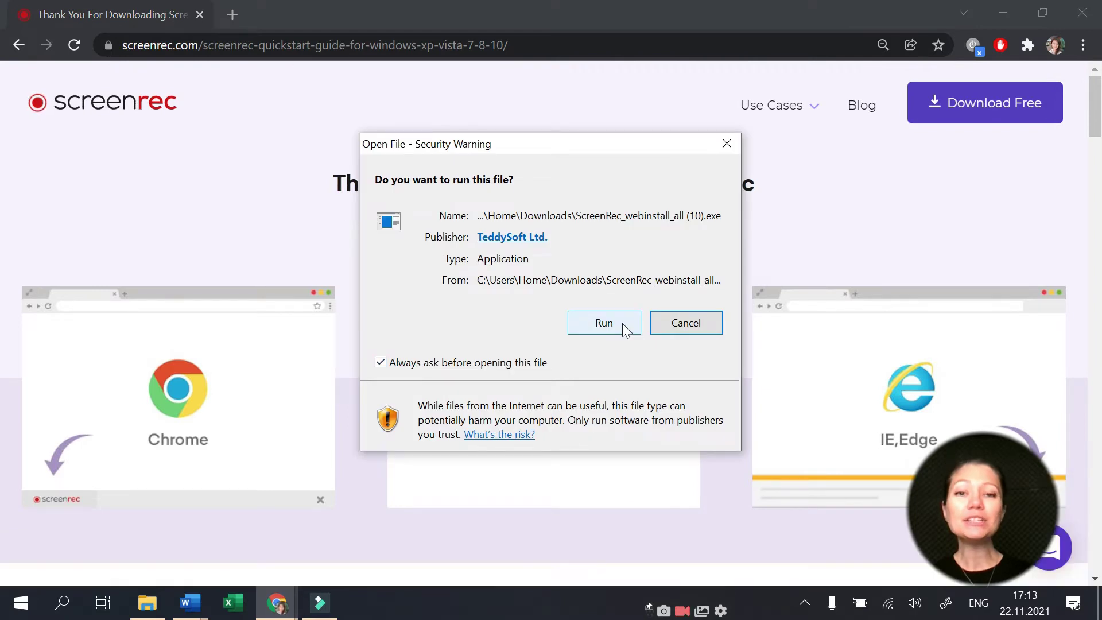
left_click(604, 323)
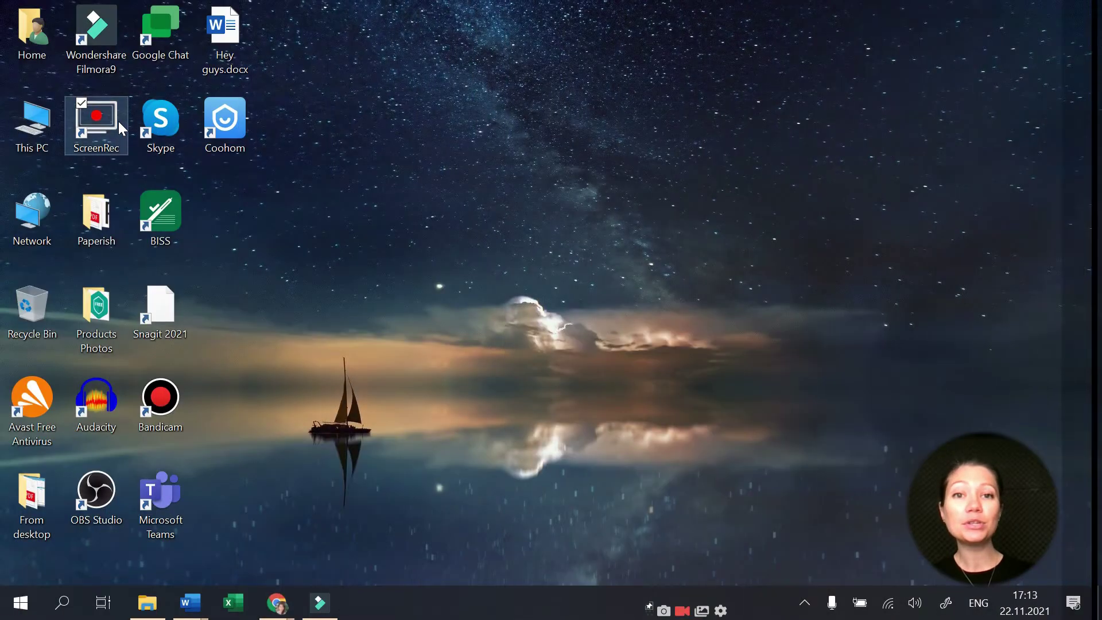
double_click(117, 121)
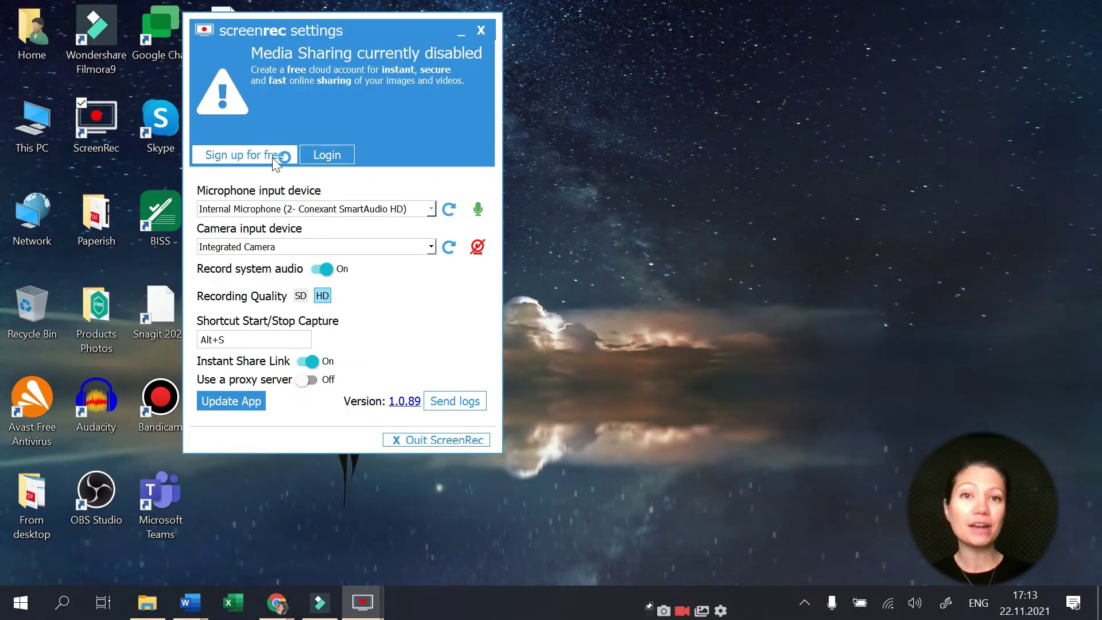
- Start creating a free ScreenRec account, then select a shutterstock image in Downloads
left_click(249, 155)
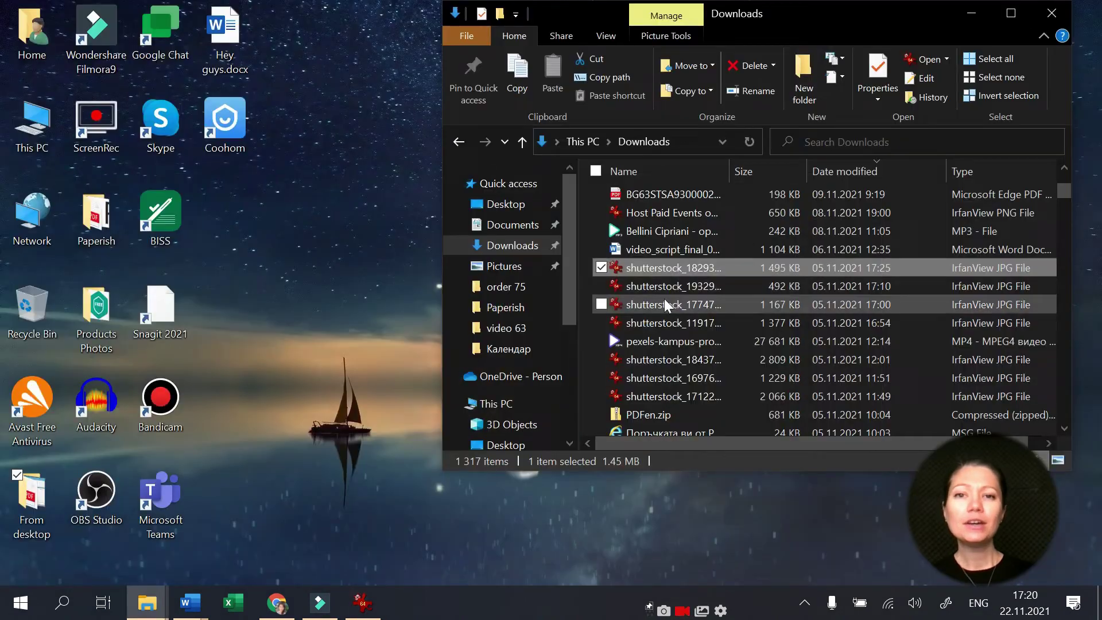
left_click(681, 322)
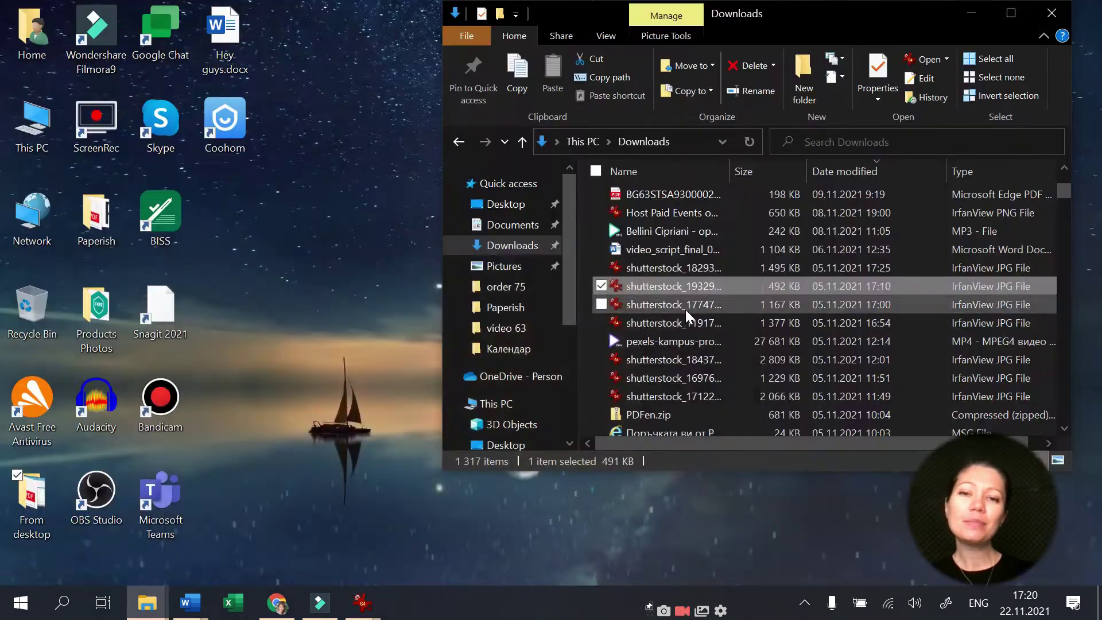
type("streamingvideoprovider.com")
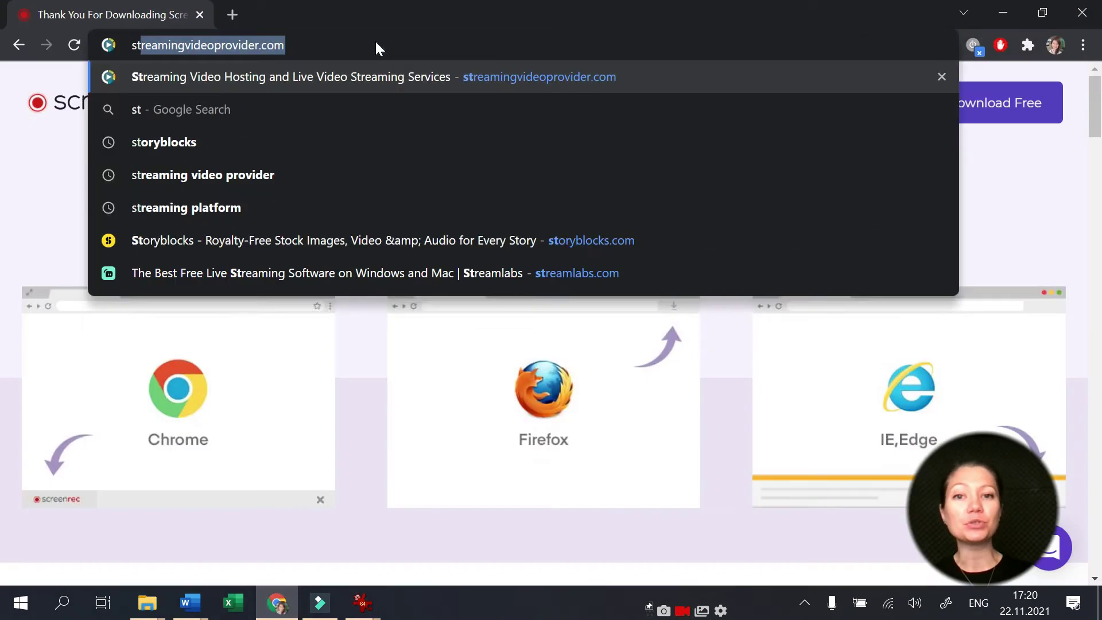
- Load the StreamingVideoProvider site in Chrome, then minimise it to reveal the Downloads folder
key("Return")
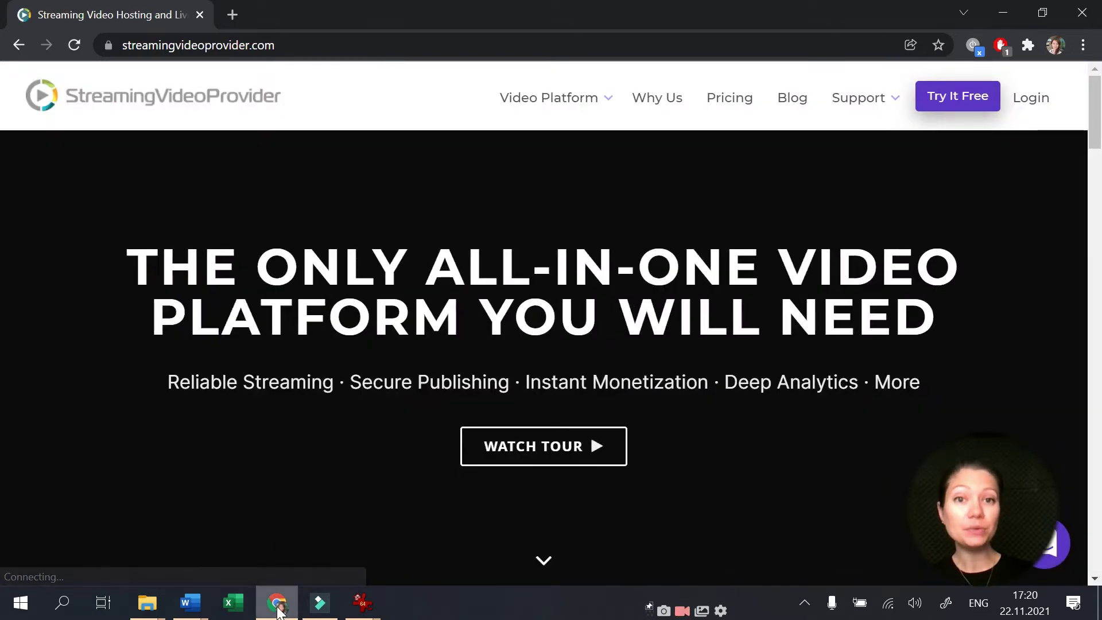
left_click(278, 603)
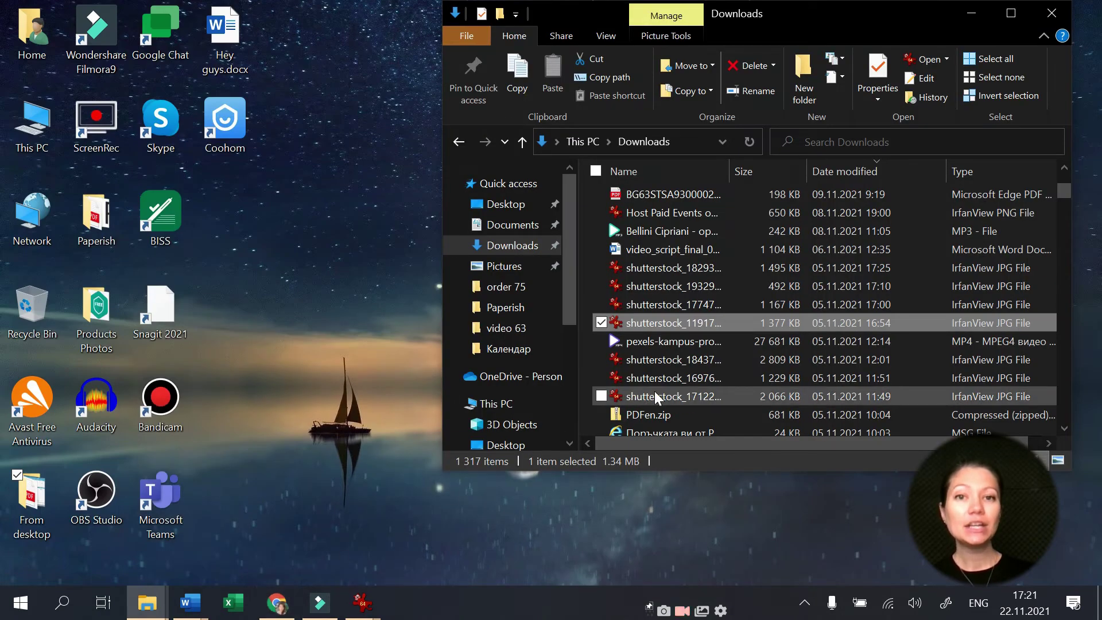
mouse_move(672, 396)
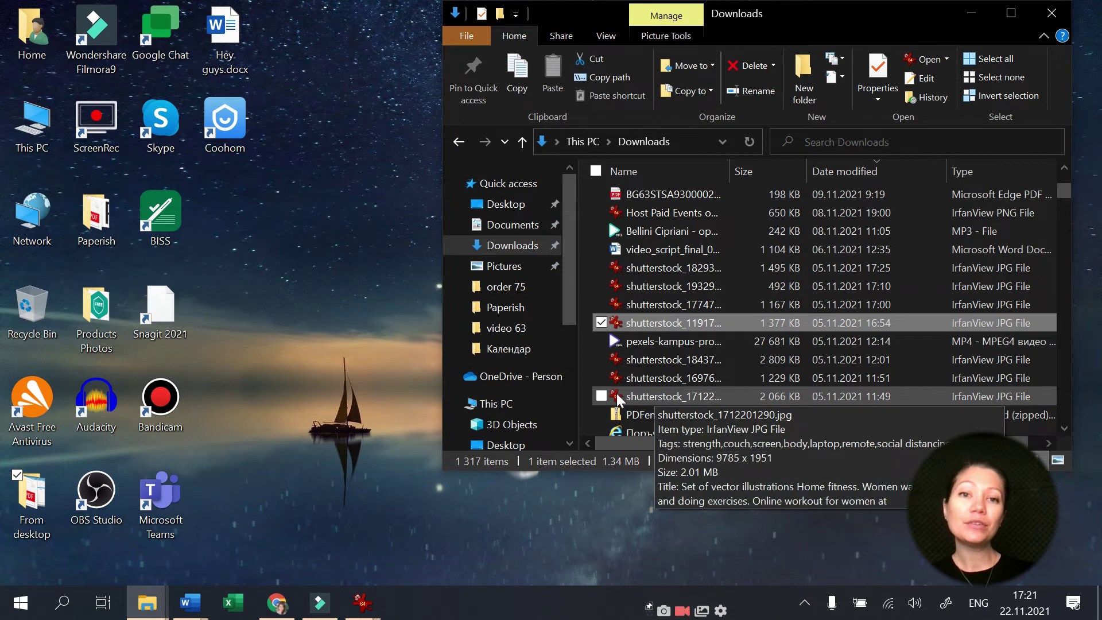
- Preview the open IrfanView illustration images from the taskbar, then begin choosing a capture area
left_click(367, 604)
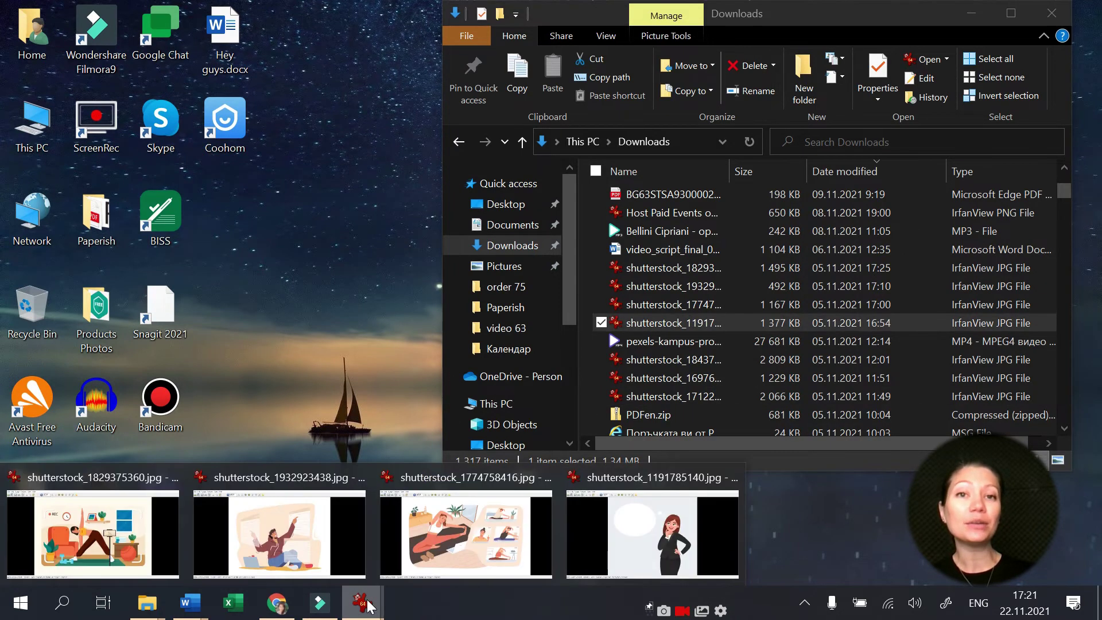
left_click(368, 605)
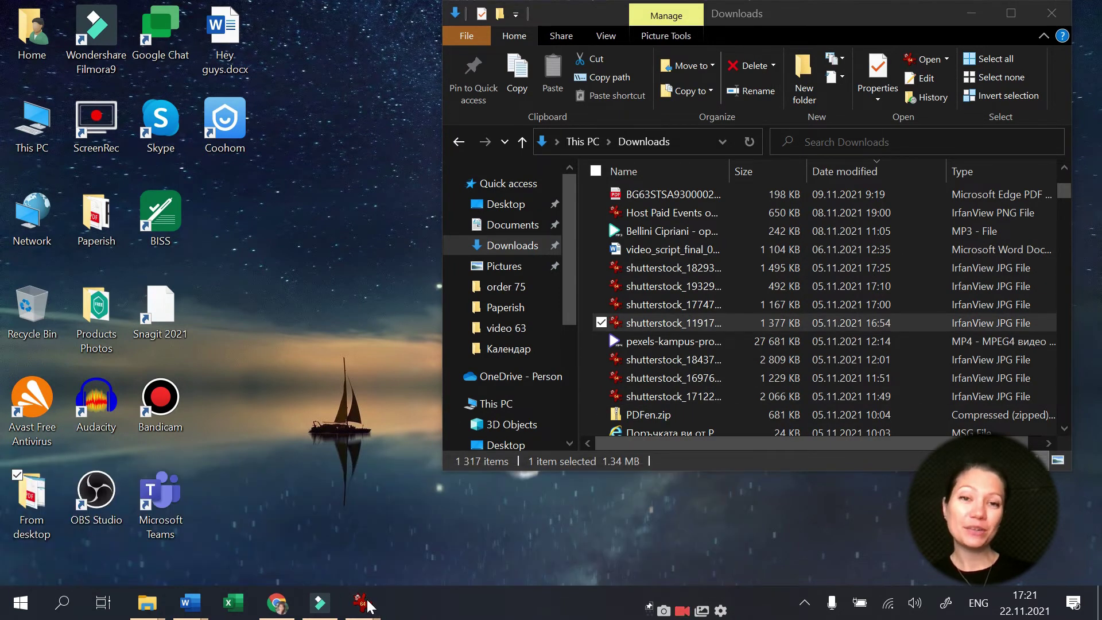
left_click(369, 604)
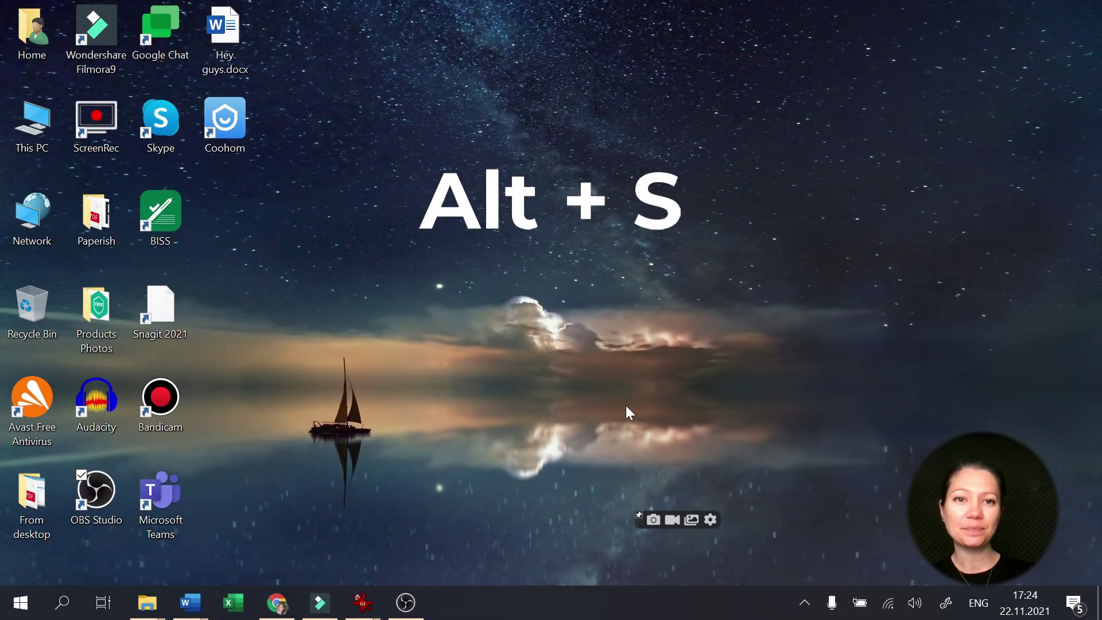
key("alt+s")
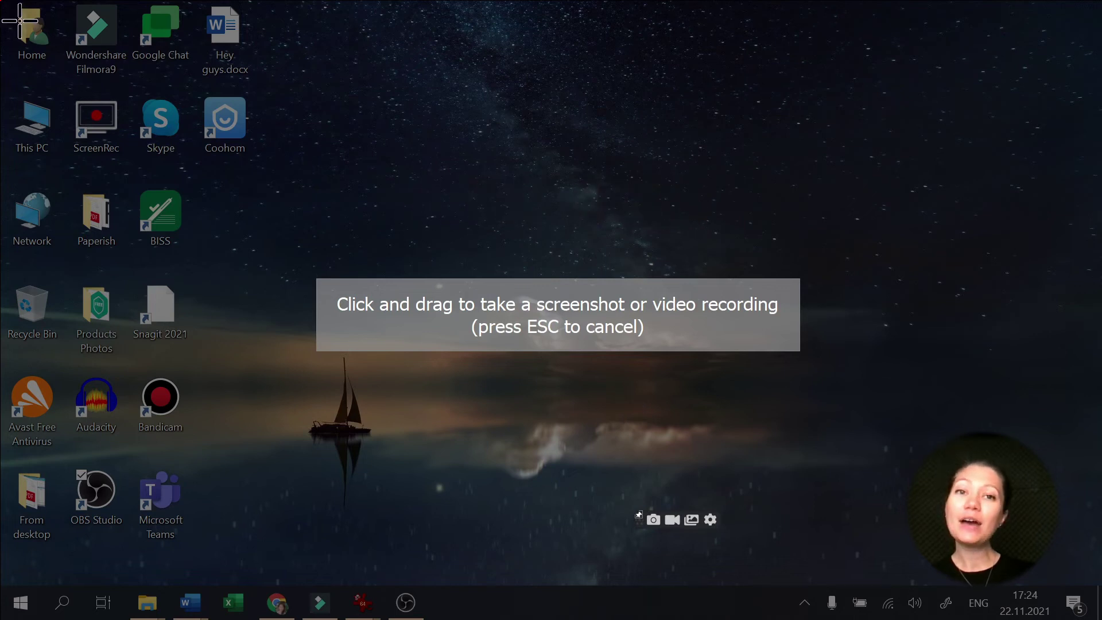
- Record the whole screen as video and snap two illustration images side by side
left_click_drag(2, 3, 1099, 613)
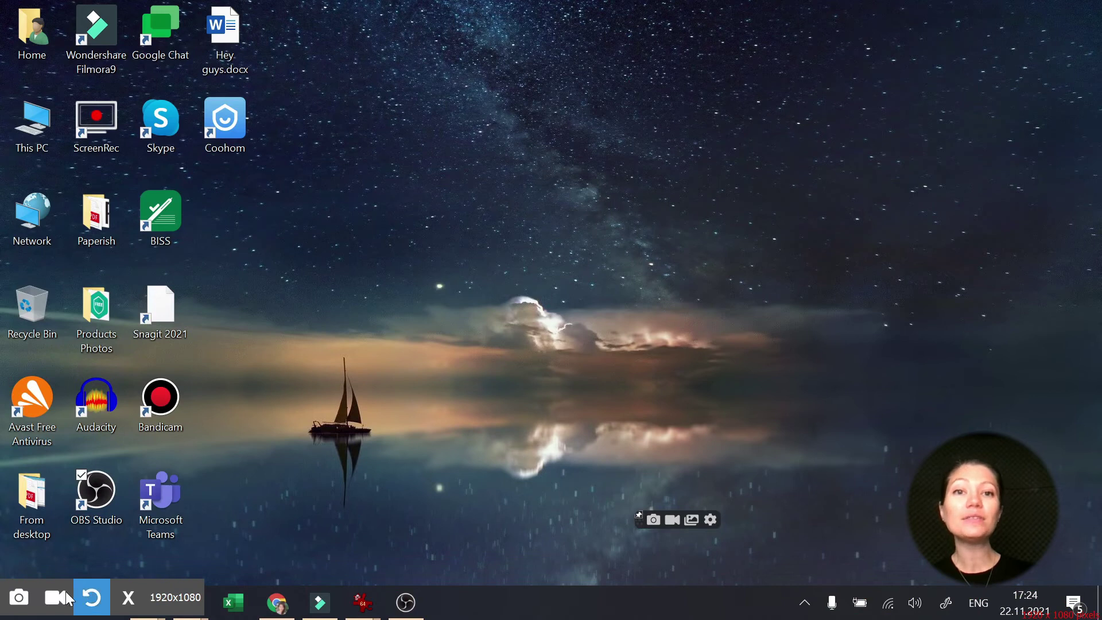
left_click(58, 601)
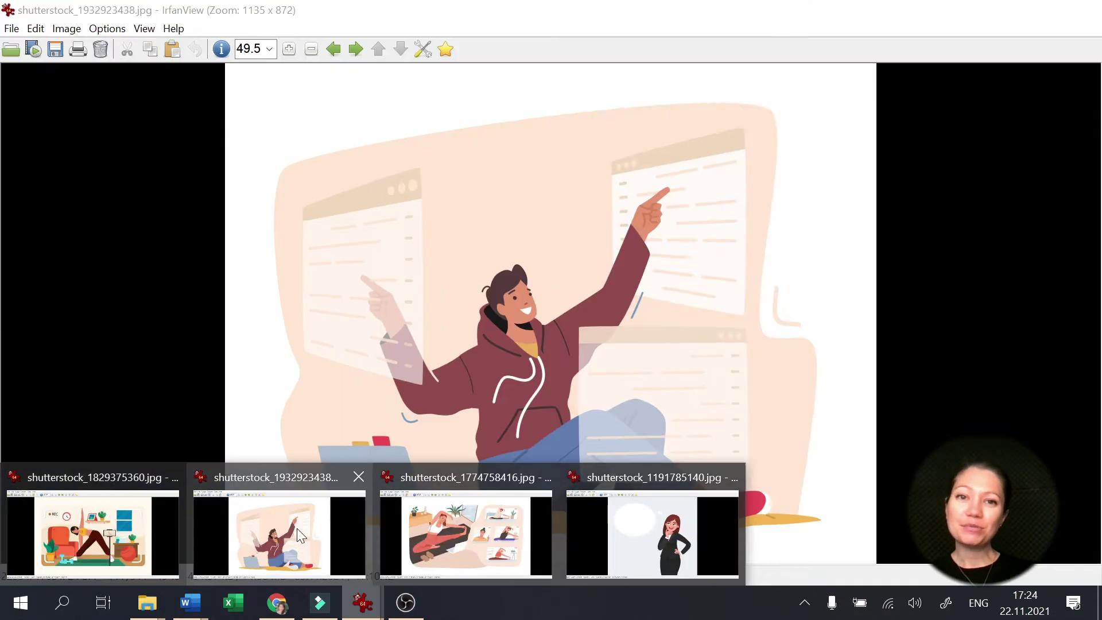
left_click(269, 532)
left_click(407, 532)
left_click_drag(602, 12, 1094, 309)
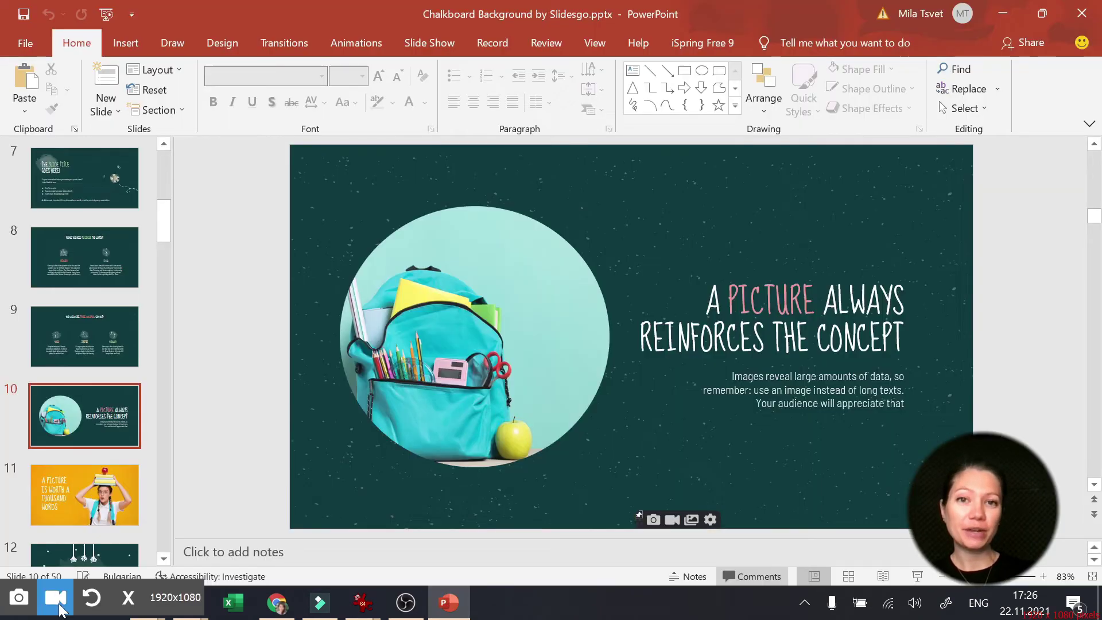
left_click(58, 601)
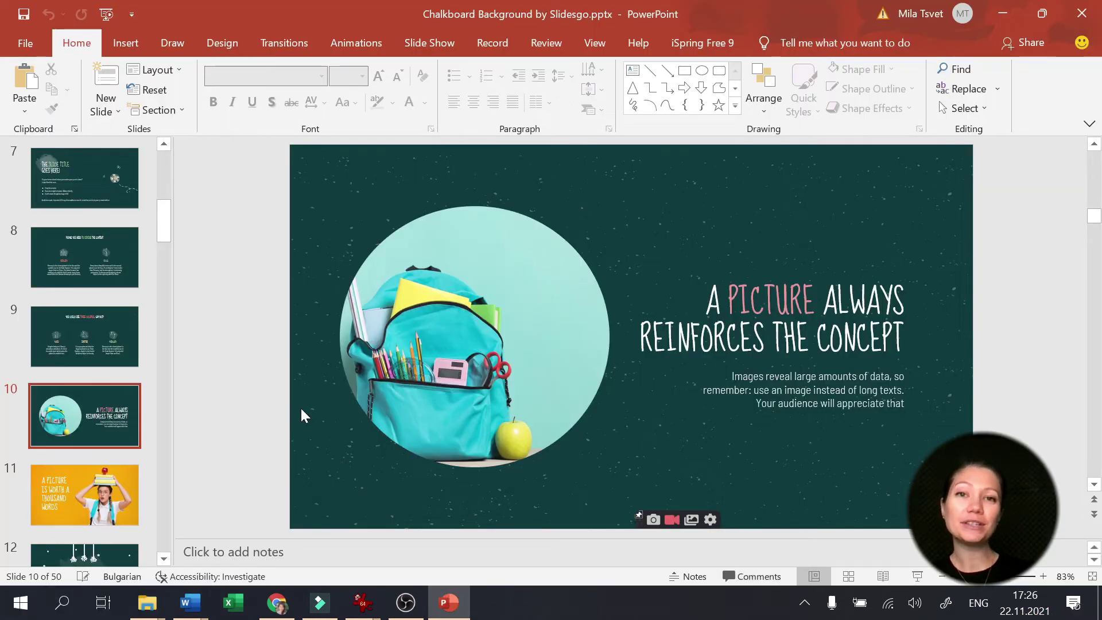
- Stop the recording and open its ScreenRec sharing link from the popup
left_click(671, 520)
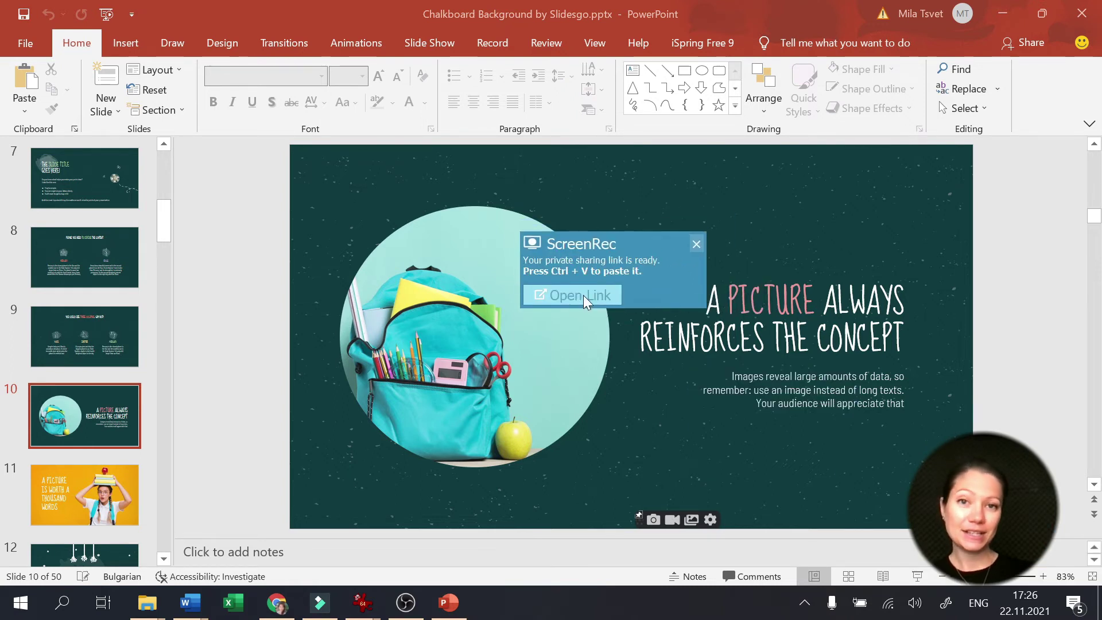
left_click(583, 296)
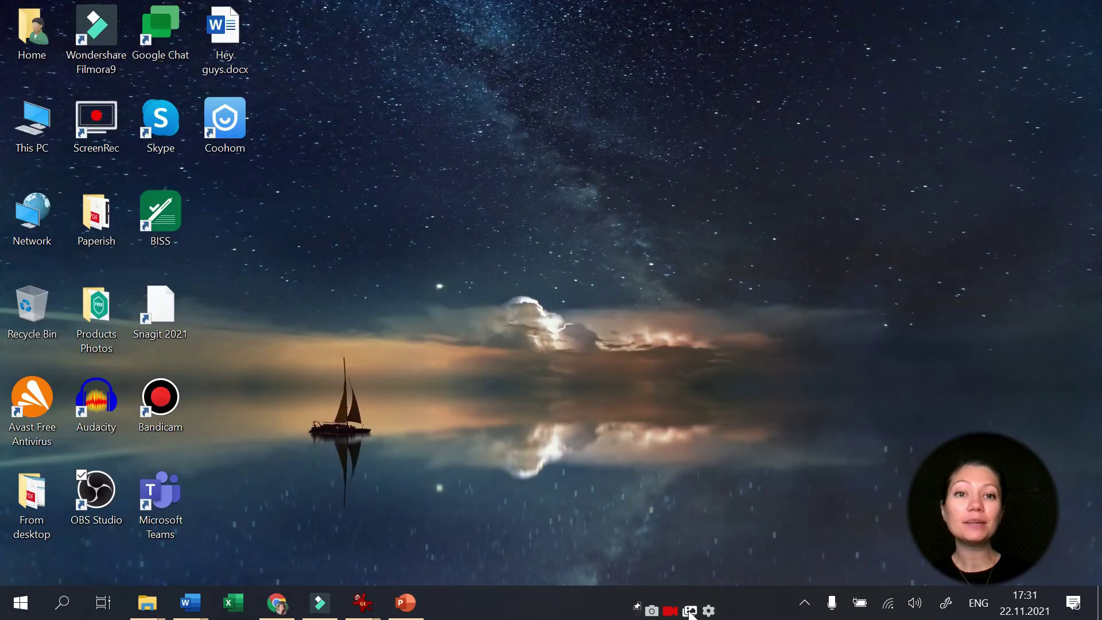
- Preview the 22.11.2021_17.26.26_REC recording in the Gallery video player, then close it
left_click(690, 610)
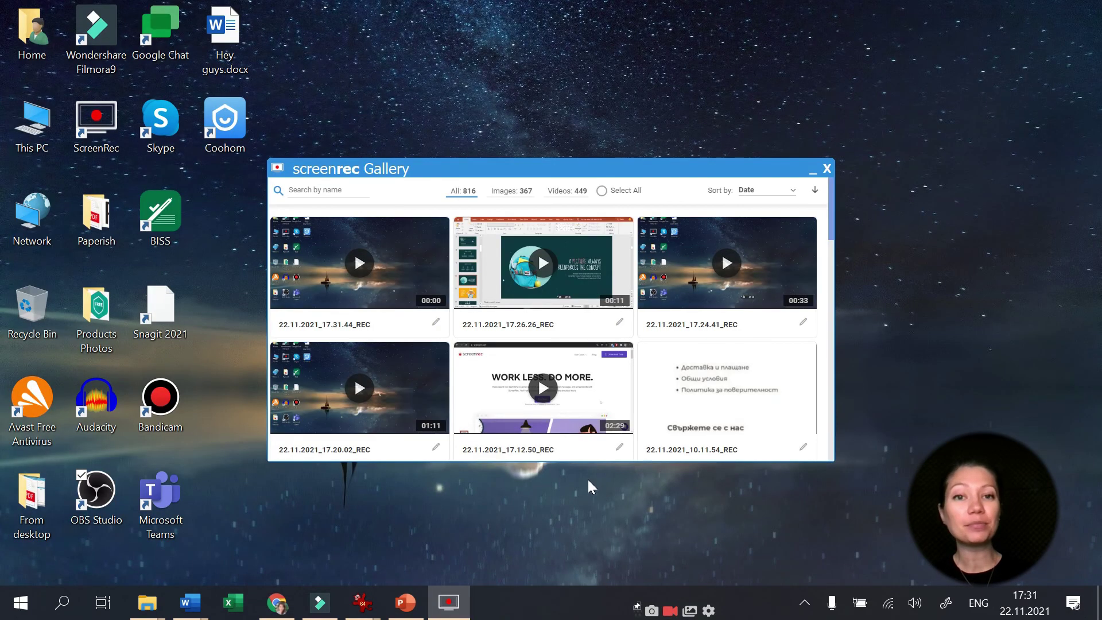
mouse_move(543, 262)
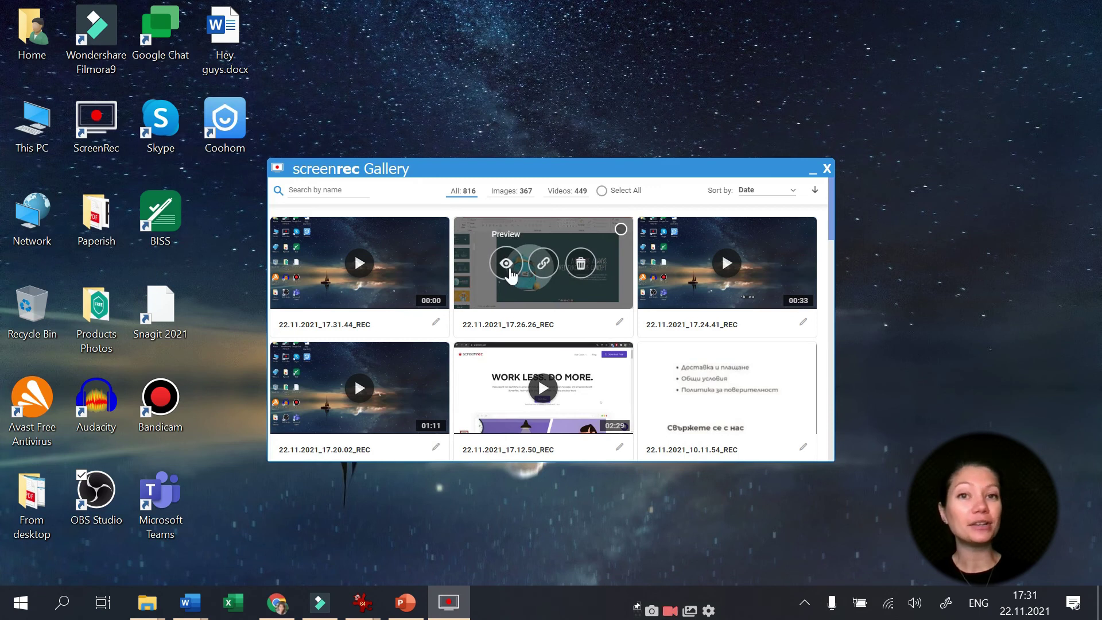
left_click(506, 264)
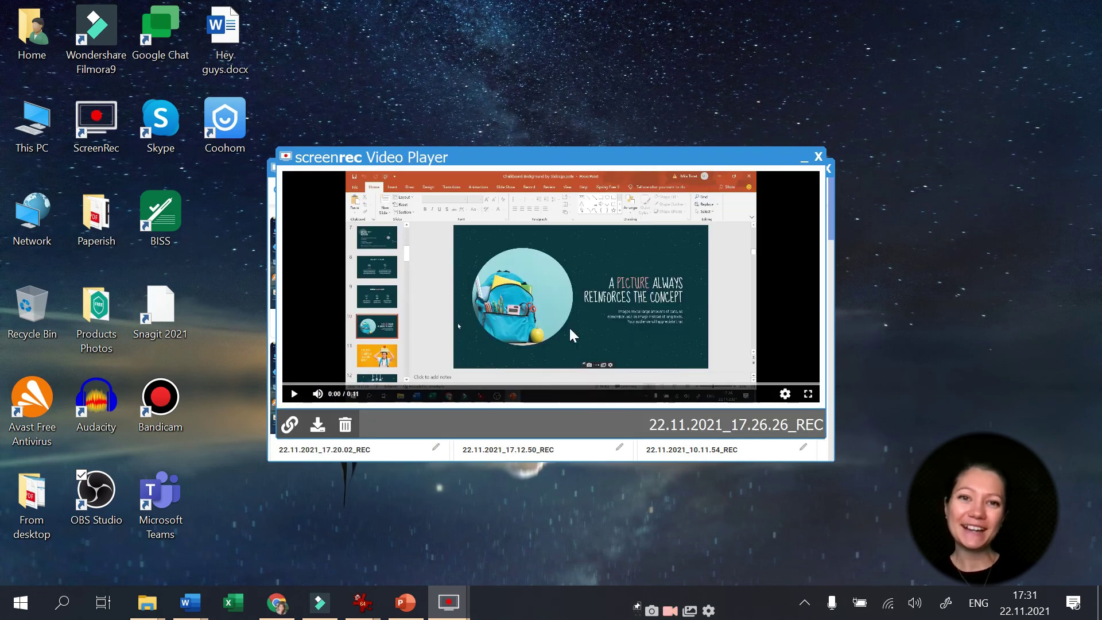
left_click(819, 158)
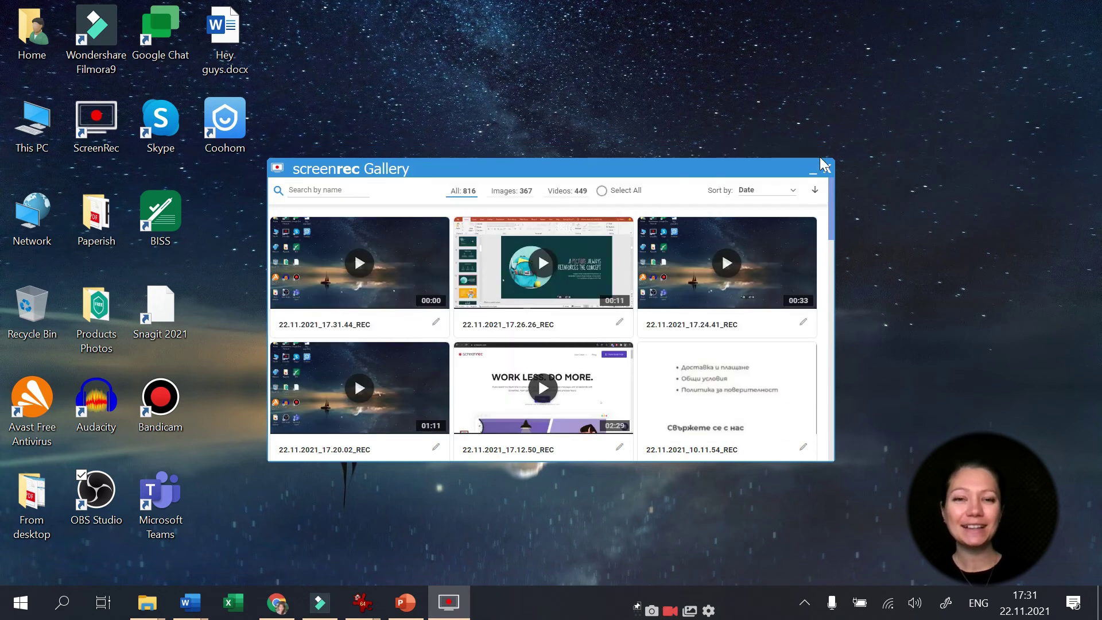